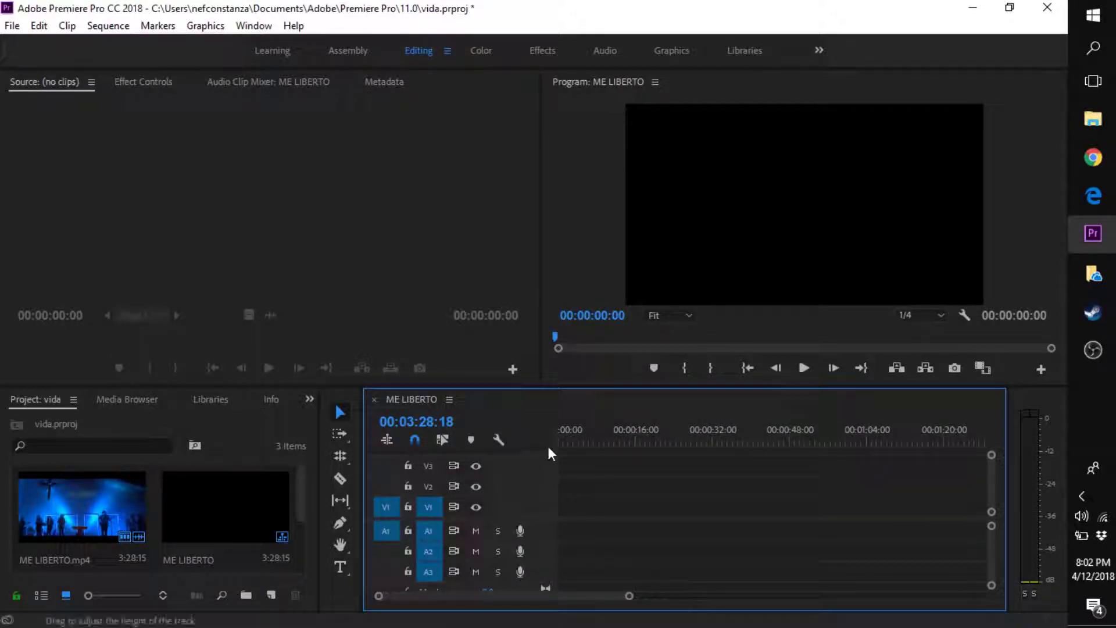
- Drag the playhead back to 00:00:00:00 so ME LIBERTO.mp4's first frame shows
{"action": "left_click_drag", "start_coordinate": [568, 431], "coordinate": [545, 431]}
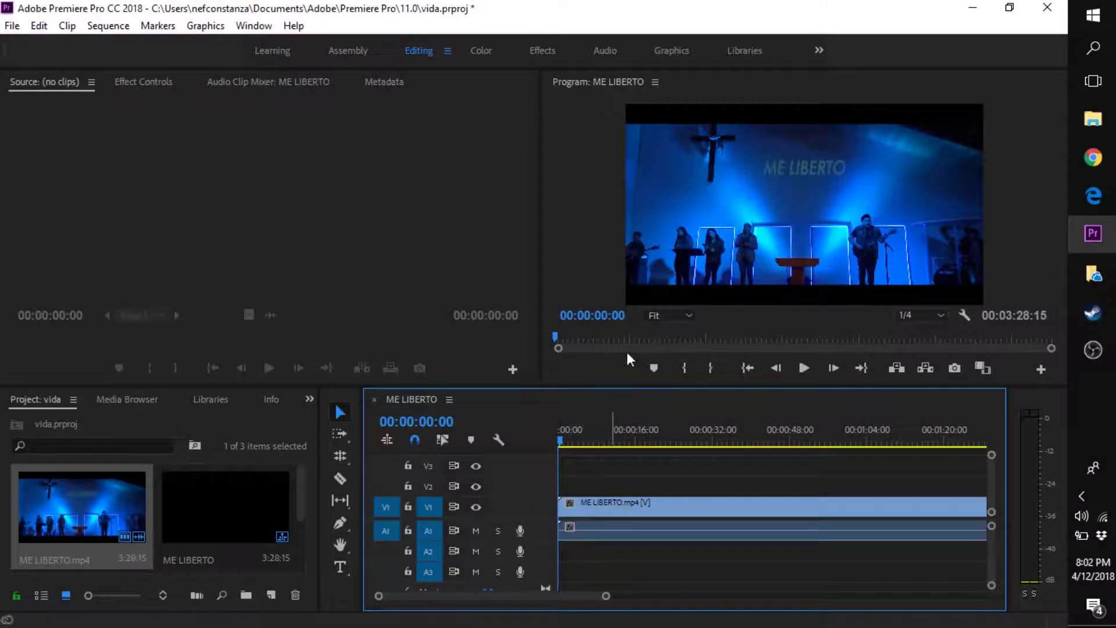
- Apply the Crop effect from the Effects library to the ME LIBERTO.mp4 clip on V1
{"action": "left_click", "coordinate": [547, 50]}
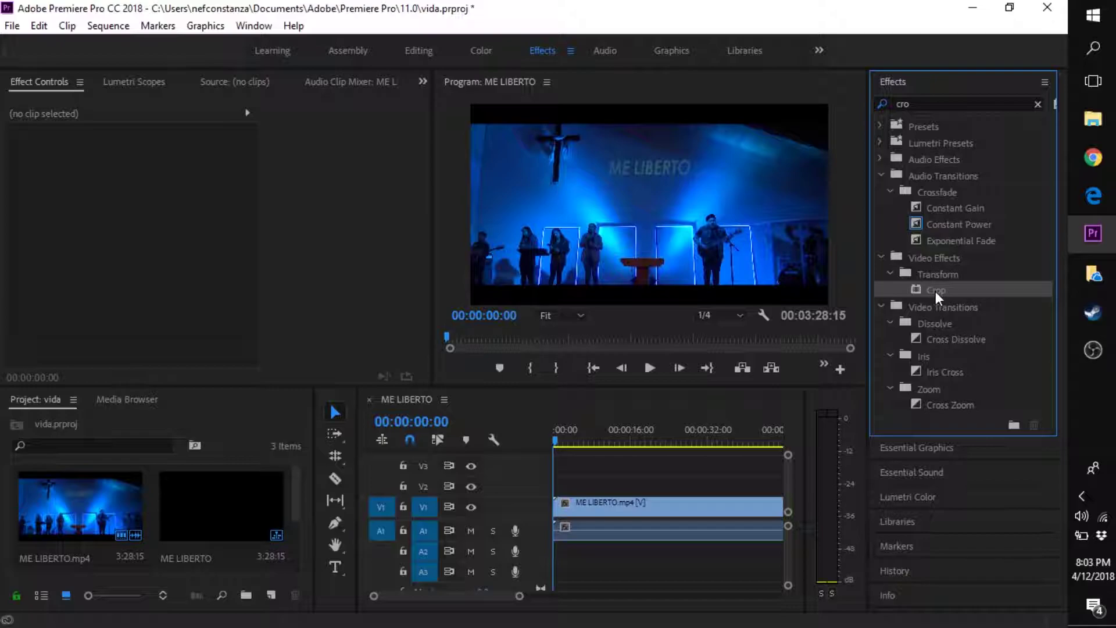
{"action": "left_click_drag", "start_coordinate": [935, 291], "coordinate": [737, 508]}
{"action": "left_click", "coordinate": [737, 508]}
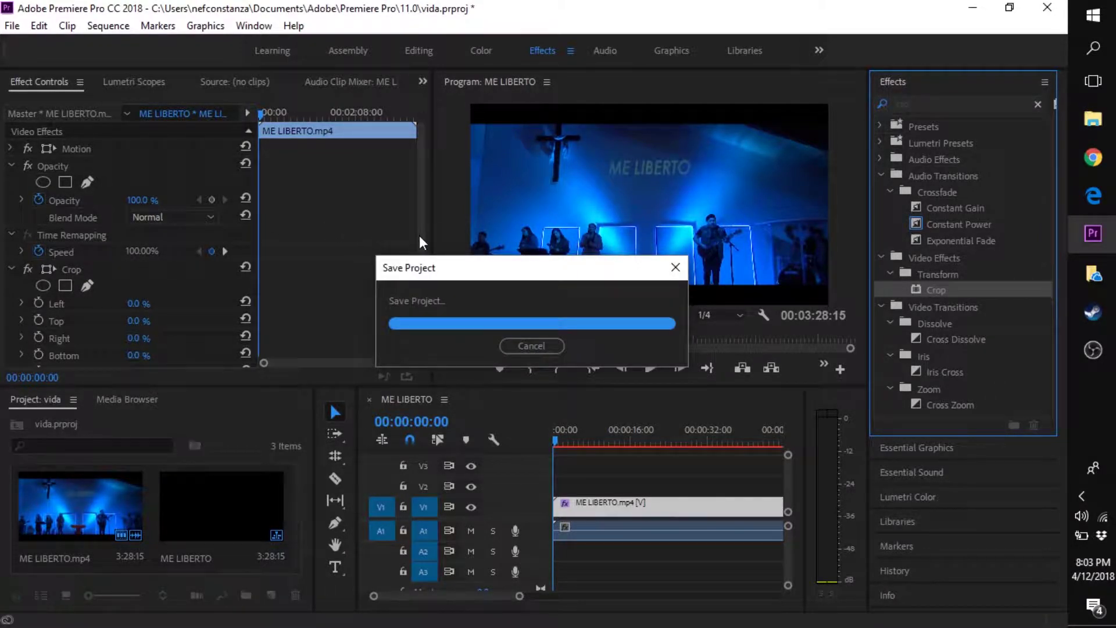
- Enable keyframing for Crop Top and Crop Bottom at 00:00:00:00
{"action": "scroll", "coordinate": [419, 241], "scroll_direction": "down", "scroll_amount": 2}
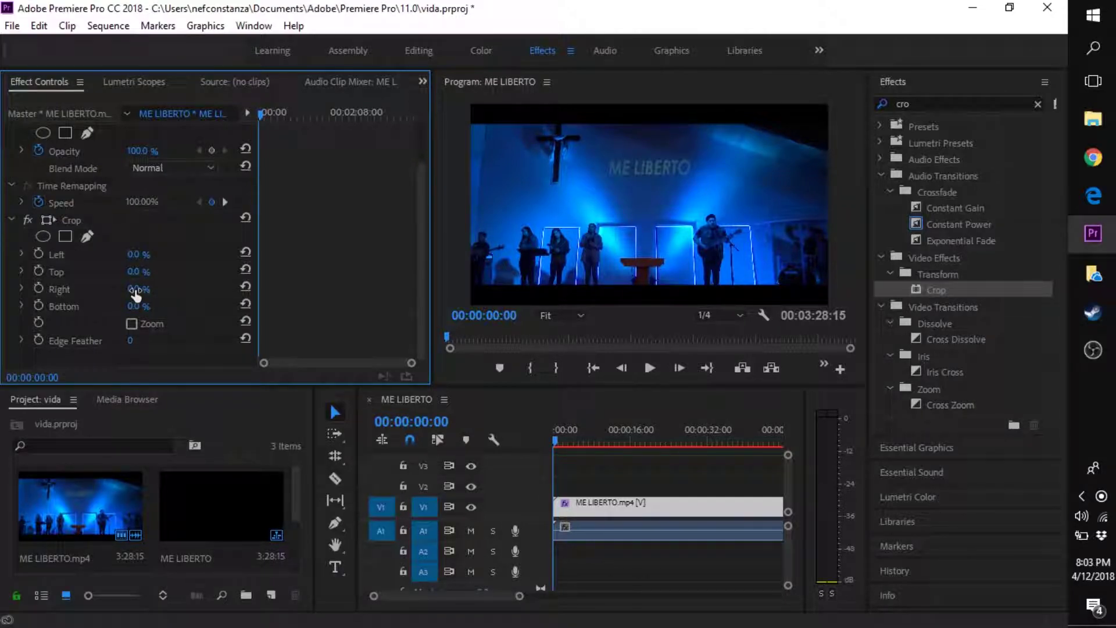
{"action": "left_click", "coordinate": [38, 270]}
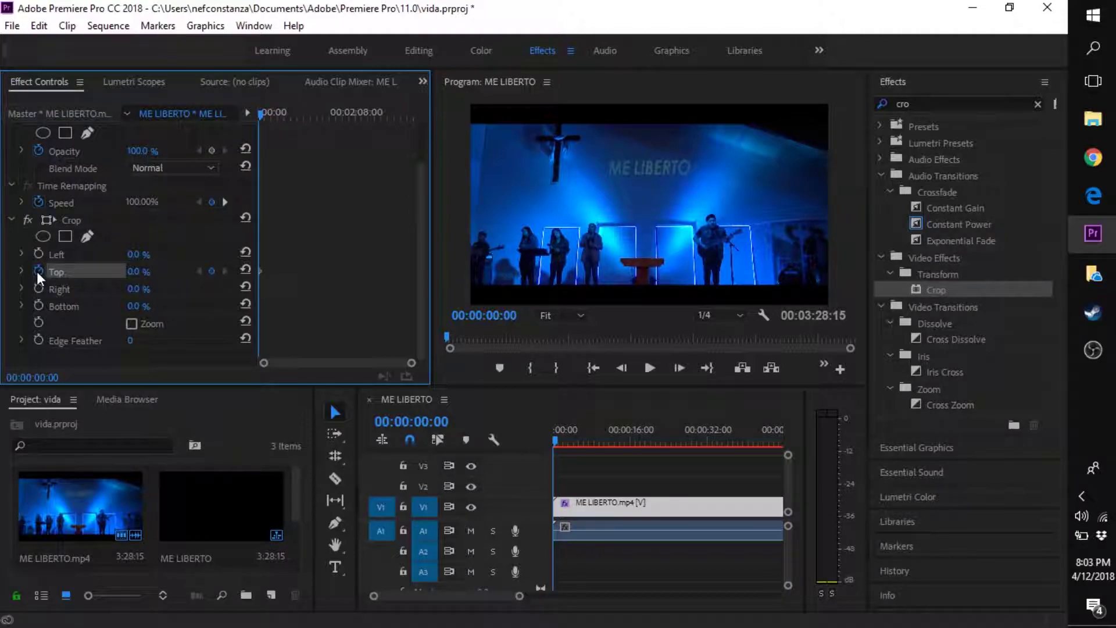
{"action": "left_click", "coordinate": [38, 306]}
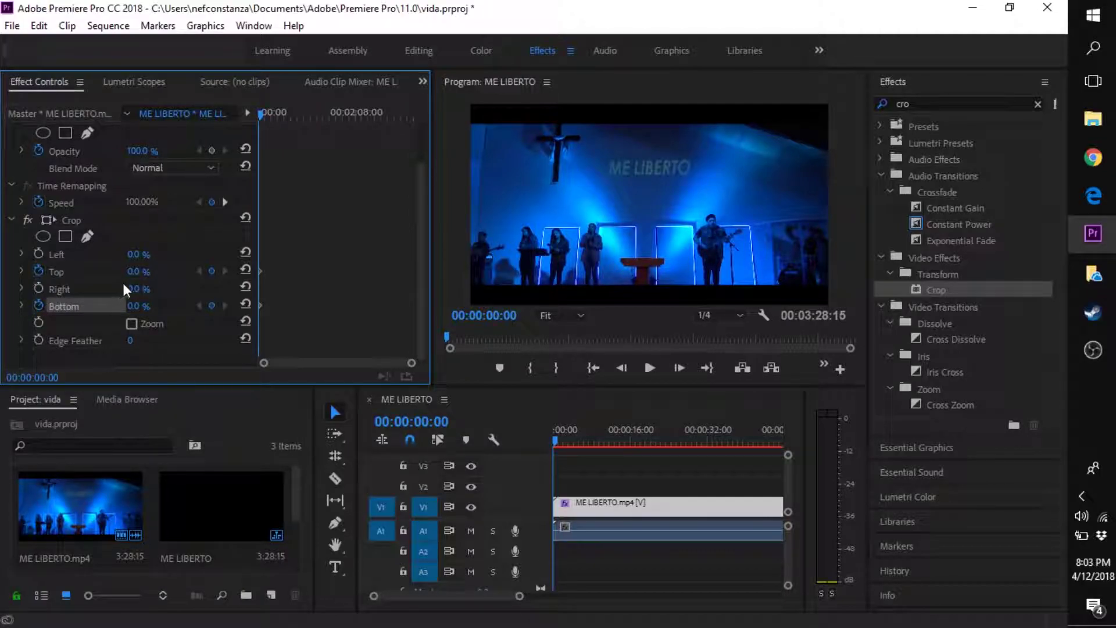
- Set Crop Top and Crop Bottom to 50% at the start, blacking out the frame
{"action": "left_click", "coordinate": [139, 271]}
{"action": "type", "text": "50"}
{"action": "key", "text": "Return"}
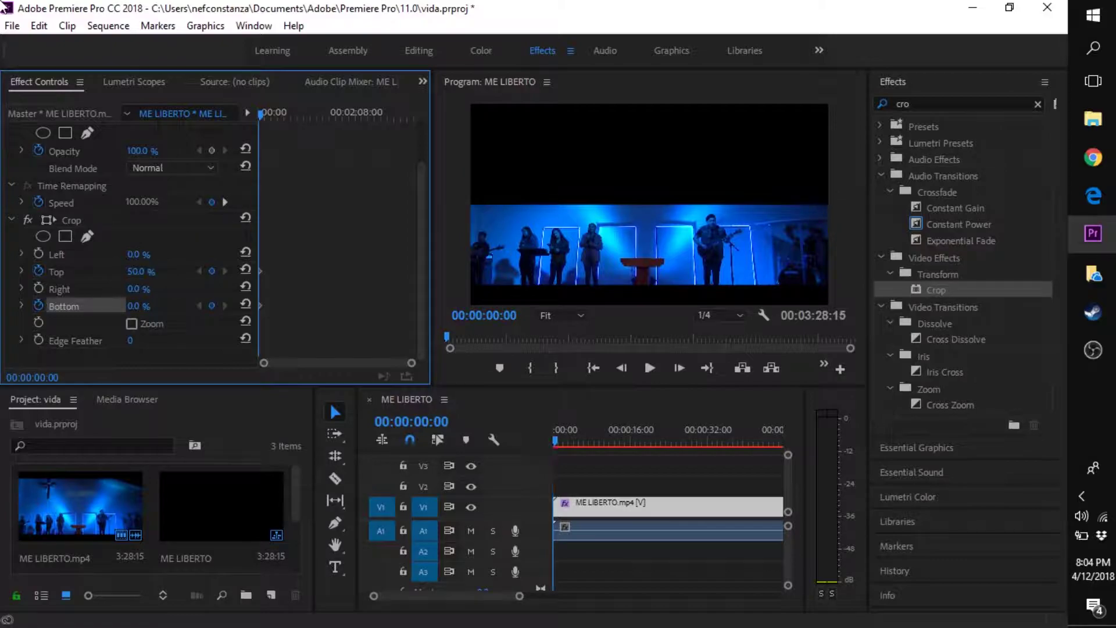
{"action": "left_click", "coordinate": [147, 302]}
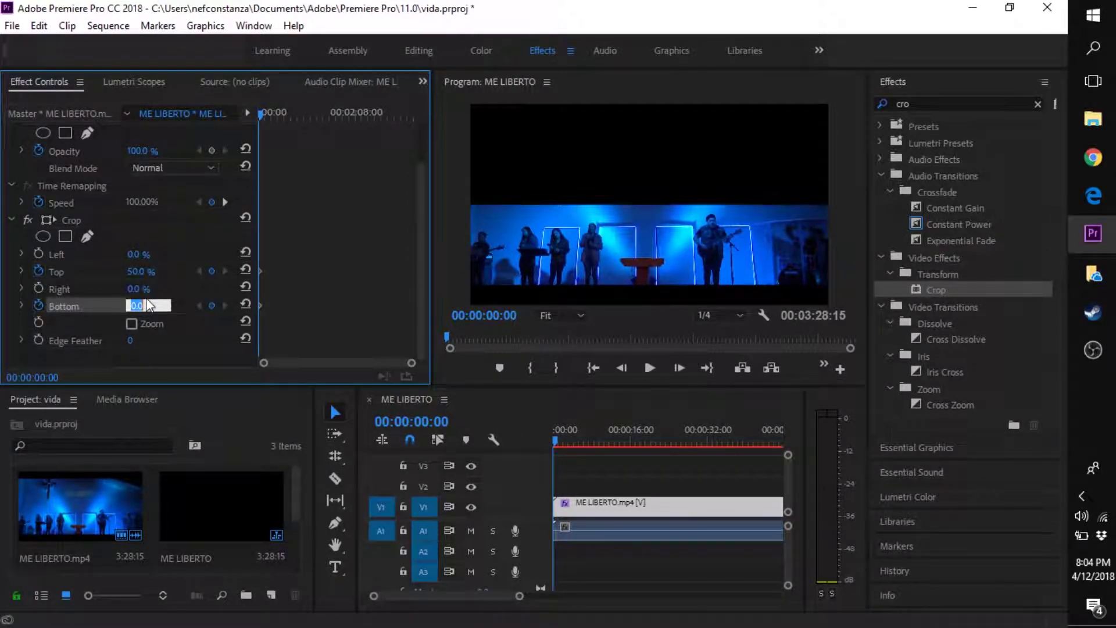
{"action": "key", "text": "BackSpace"}
{"action": "type", "text": "50"}
{"action": "key", "text": "Return"}
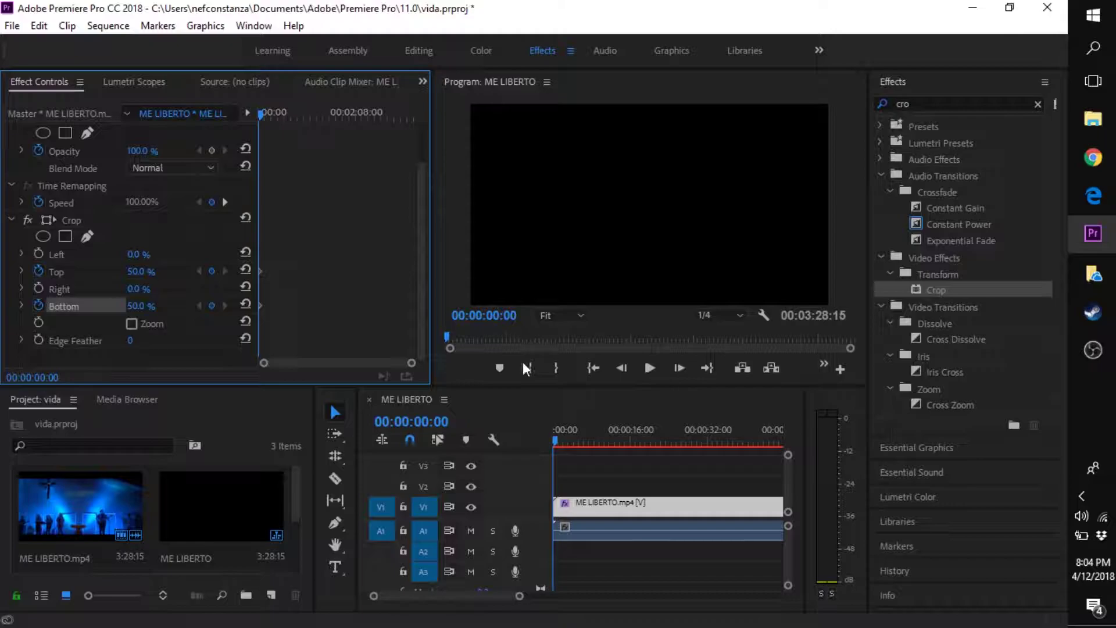
- At 00:00:05:13, set Crop Top and Crop Bottom back to 0% to reveal the full frame
{"action": "left_click", "coordinate": [578, 441]}
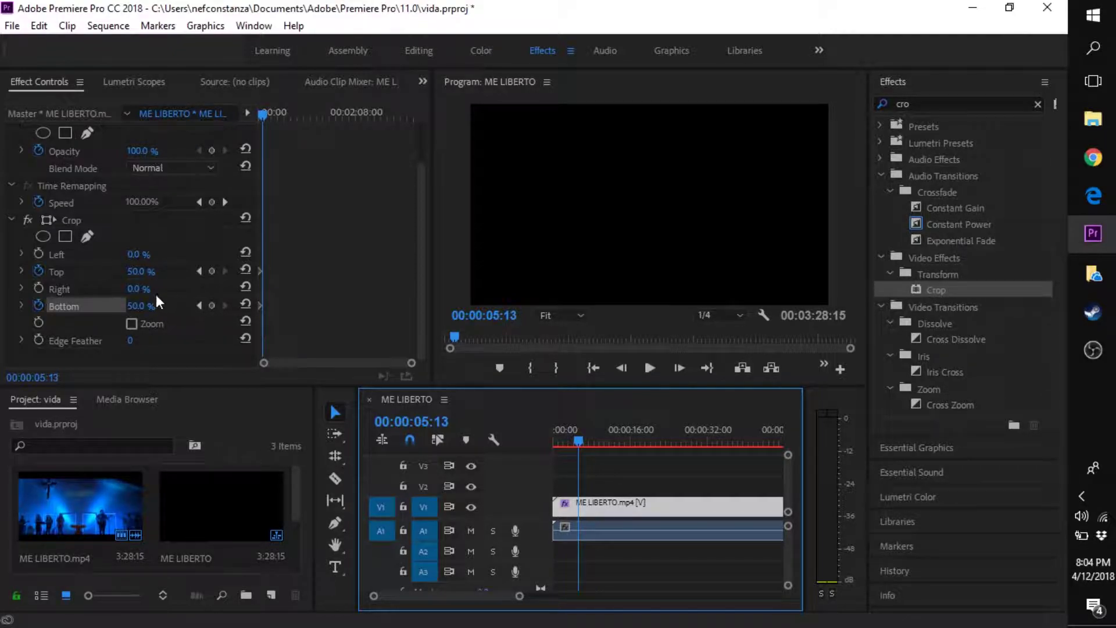
{"action": "left_click", "coordinate": [139, 272]}
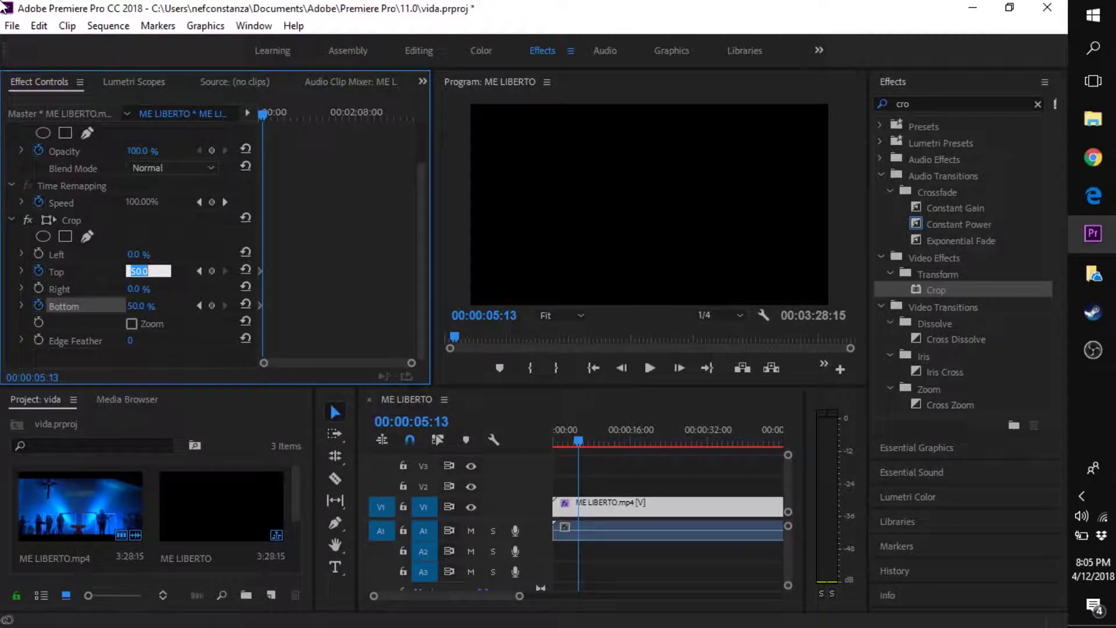
{"action": "key", "text": "BackSpace"}
{"action": "type", "text": "0"}
{"action": "key", "text": "Return"}
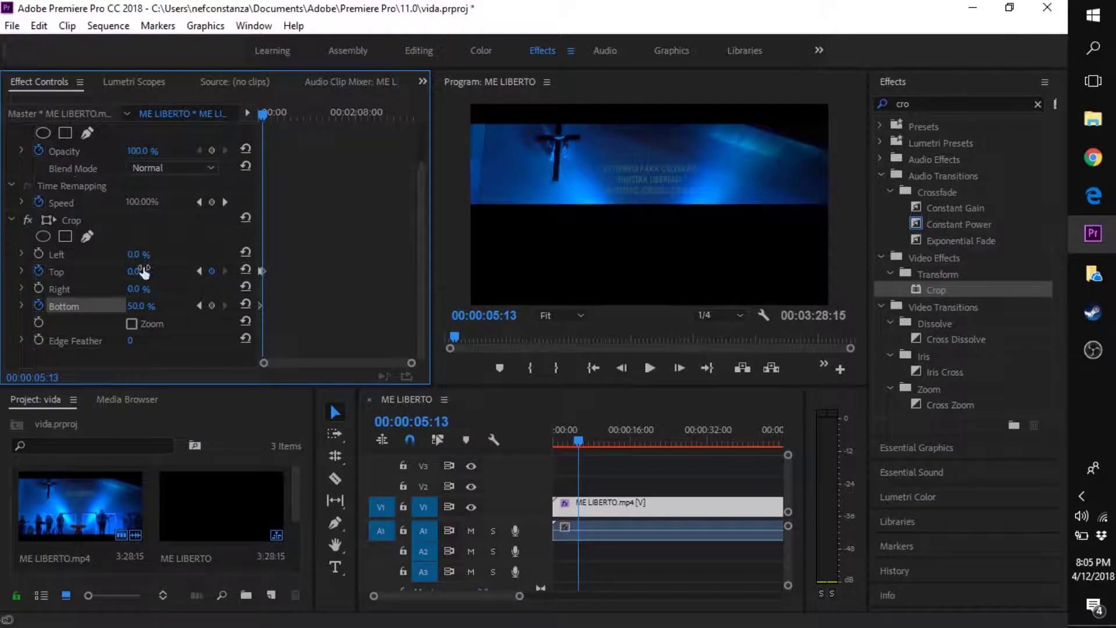
{"action": "left_click", "coordinate": [145, 306]}
{"action": "type", "text": "0"}
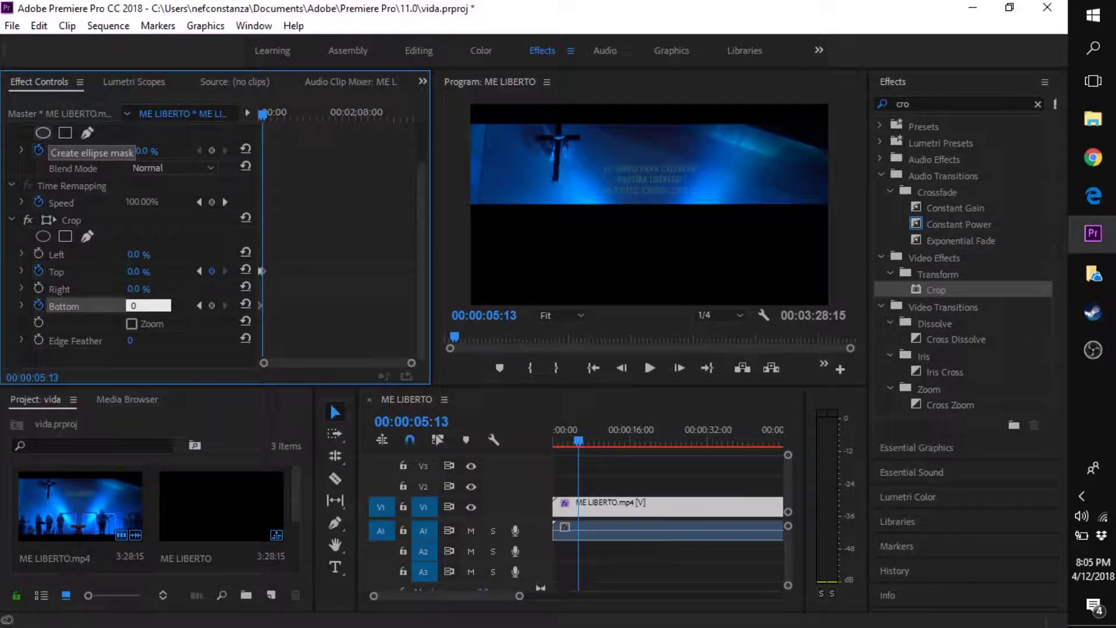
{"action": "key", "text": "Return"}
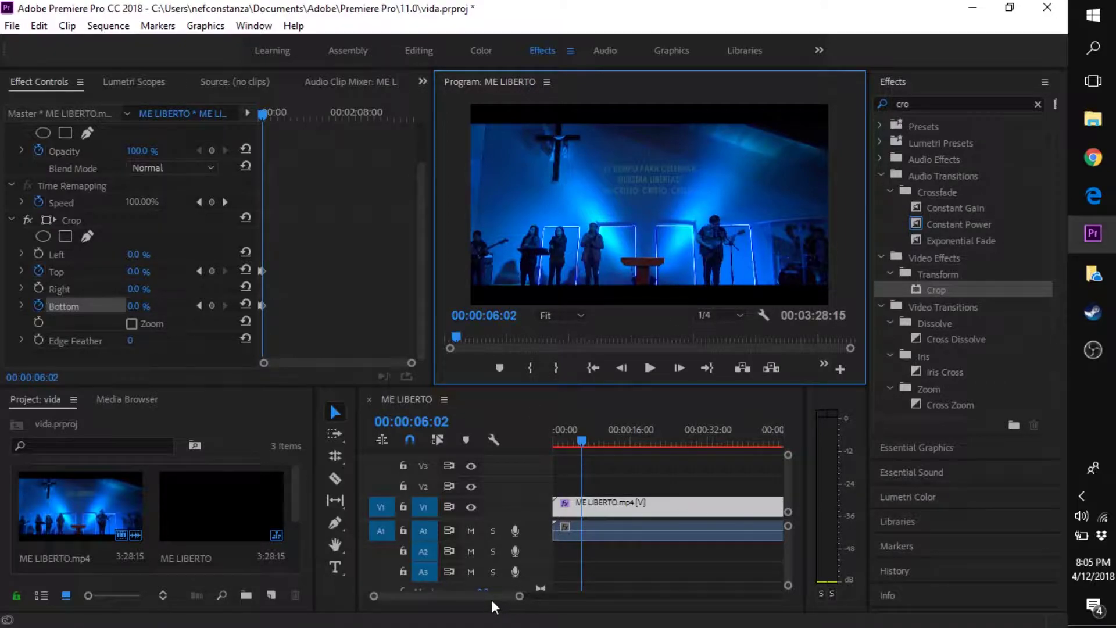
- Scroll the timeline and move the playhead to 00:03:20:15 near the clip's end
{"action": "left_click_drag", "start_coordinate": [487, 594], "coordinate": [558, 594]}
{"action": "left_click_drag", "start_coordinate": [681, 439], "coordinate": [673, 440]}
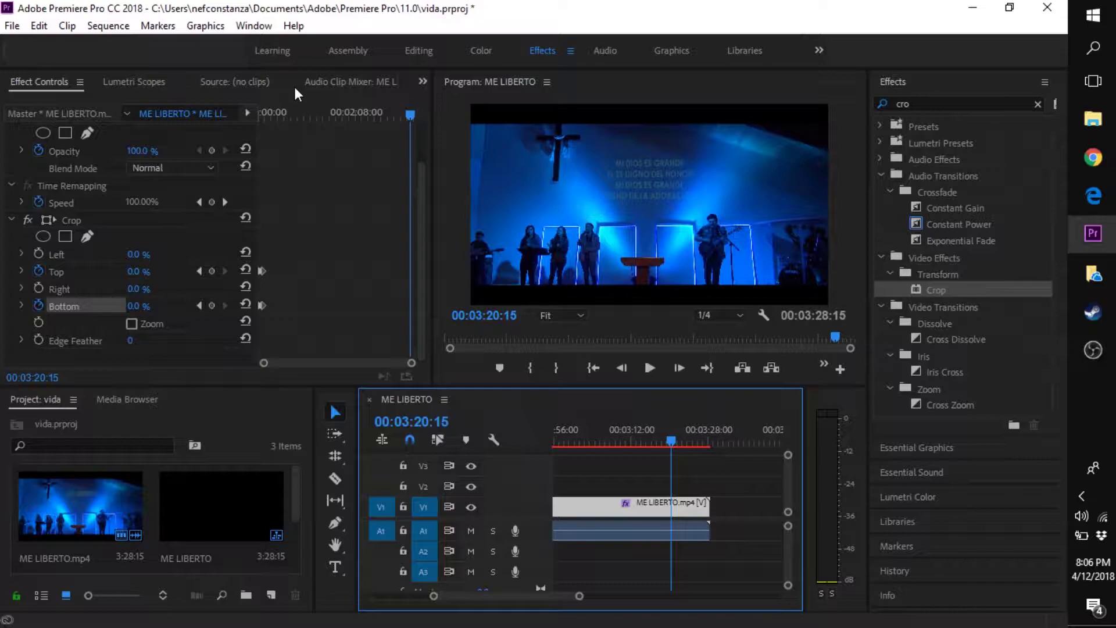
- Add 0% Crop Top and Bottom keyframes at 00:03:20:15, then move to 00:03:28:10
{"action": "left_click", "coordinate": [212, 271]}
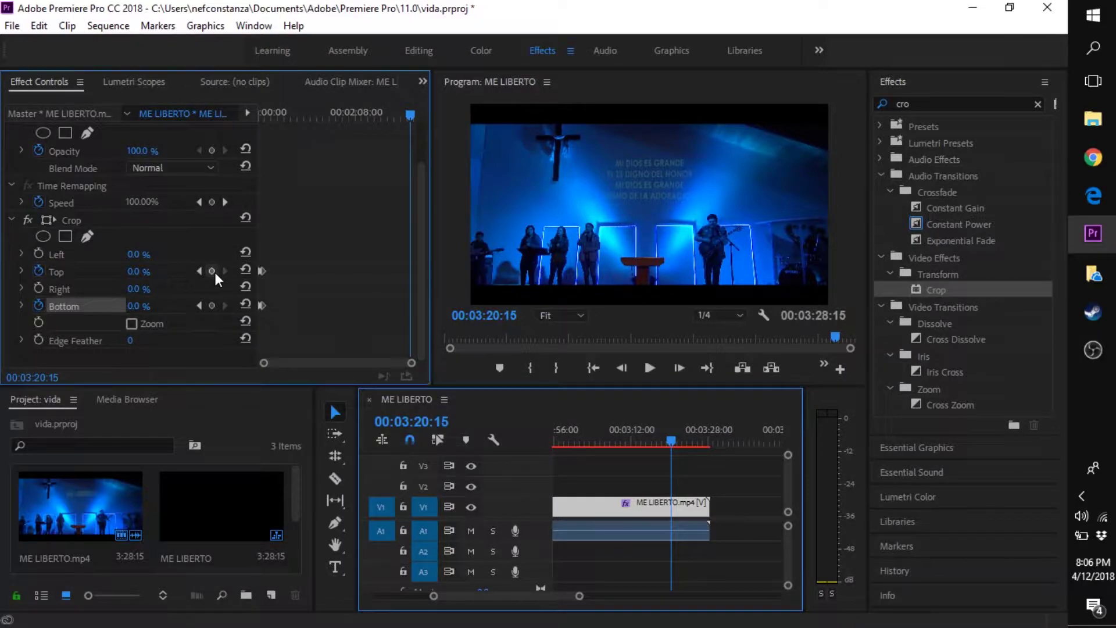
{"action": "left_click", "coordinate": [211, 306]}
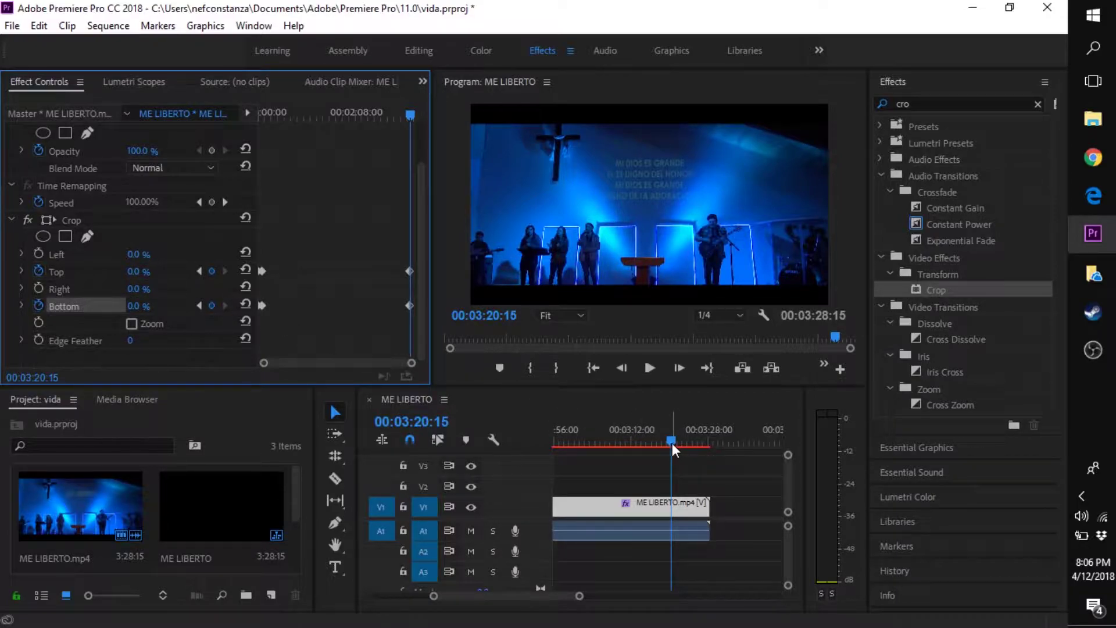
{"action": "left_click_drag", "start_coordinate": [671, 440], "coordinate": [709, 455]}
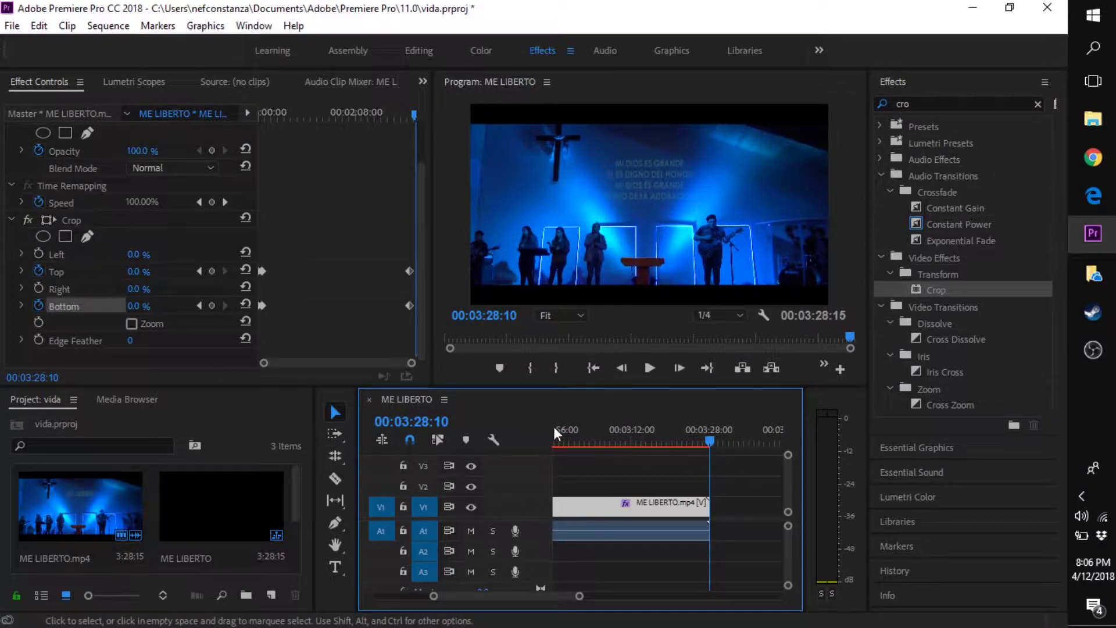
- Keyframe Crop Top and Crop Bottom at 50% at 00:03:28:10 to close to black
{"action": "left_click", "coordinate": [211, 271]}
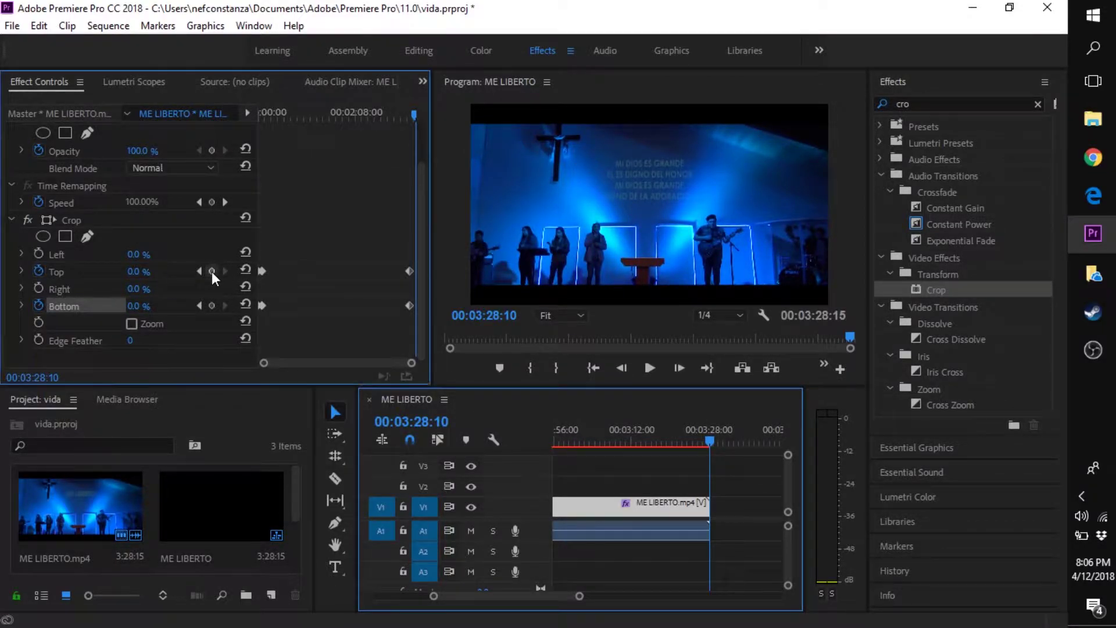
{"action": "left_click", "coordinate": [213, 306]}
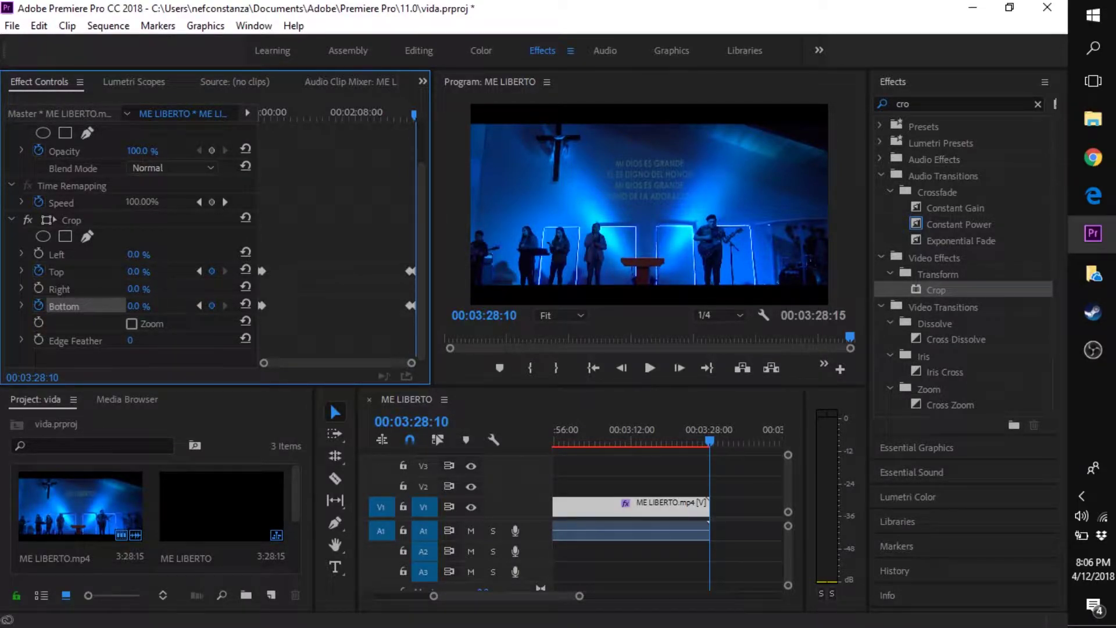
{"action": "left_click", "coordinate": [140, 271]}
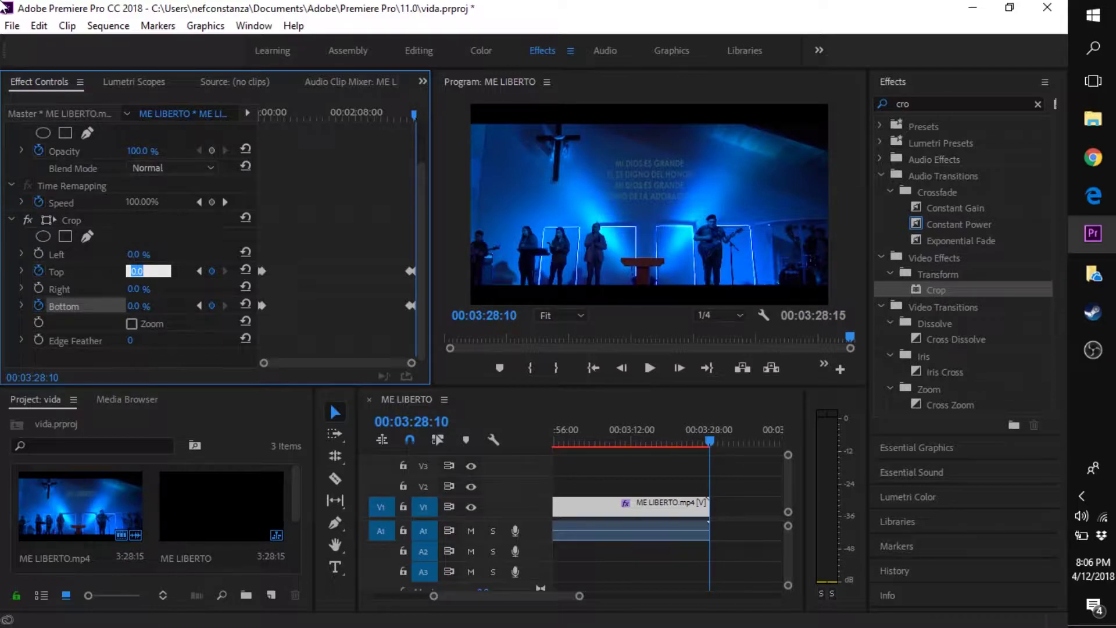
{"action": "key", "text": "BackSpace"}
{"action": "type", "text": "50"}
{"action": "key", "text": "Return"}
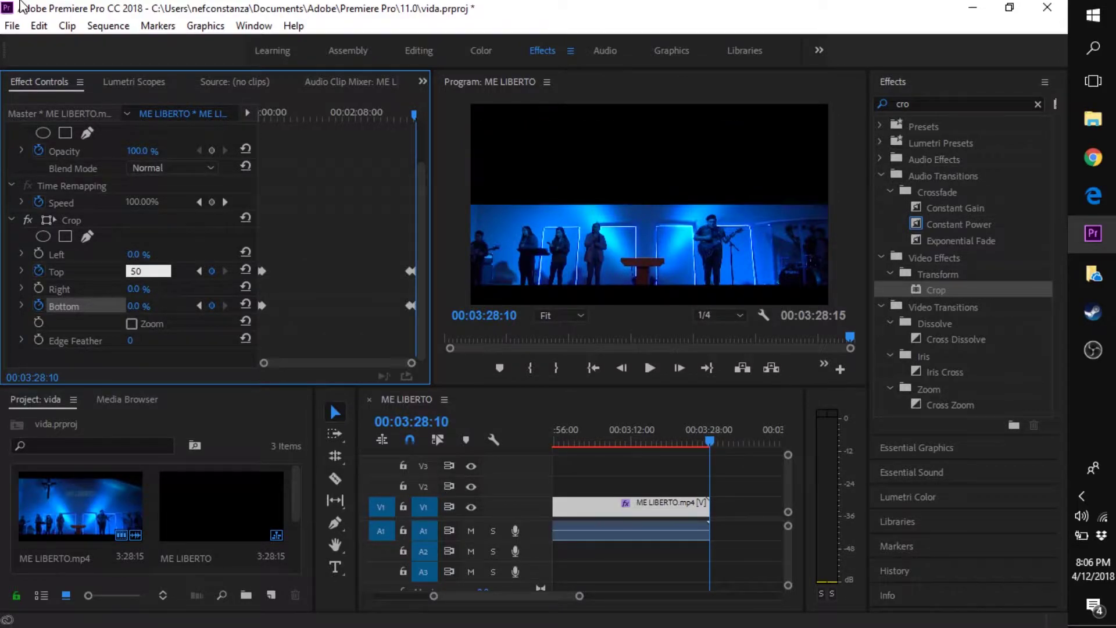
{"action": "left_click", "coordinate": [135, 306]}
{"action": "type", "text": "50"}
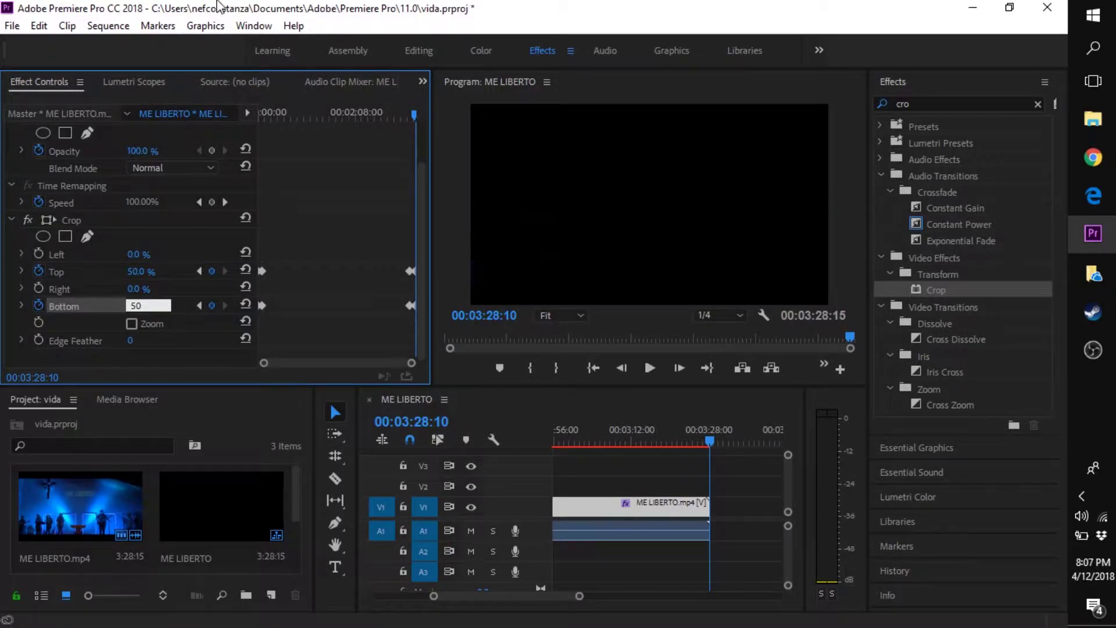
{"action": "key", "text": "Return"}
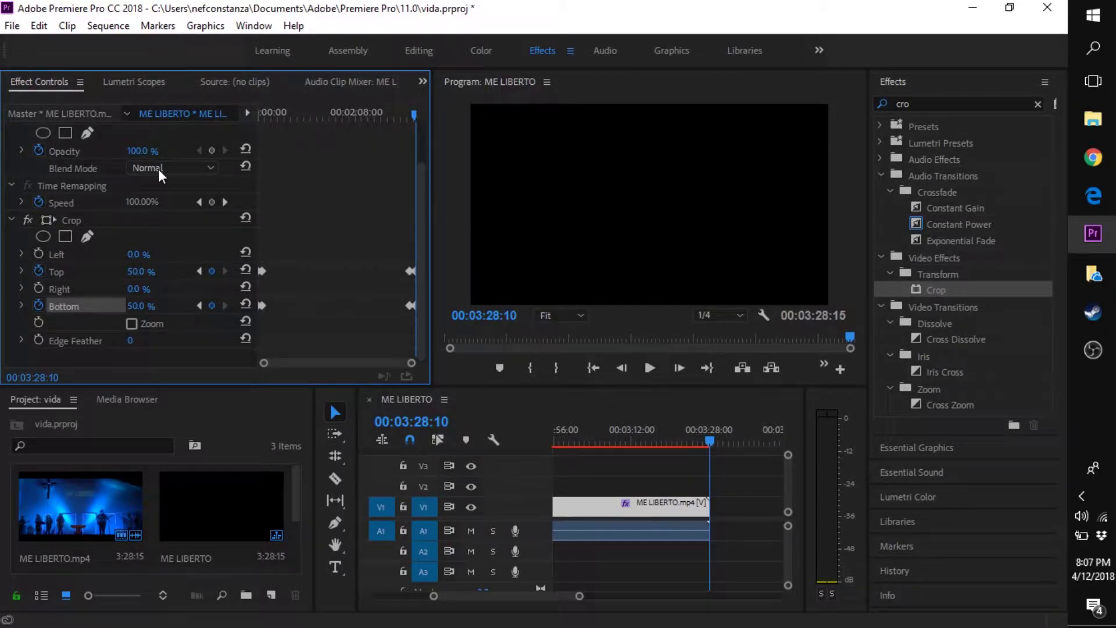